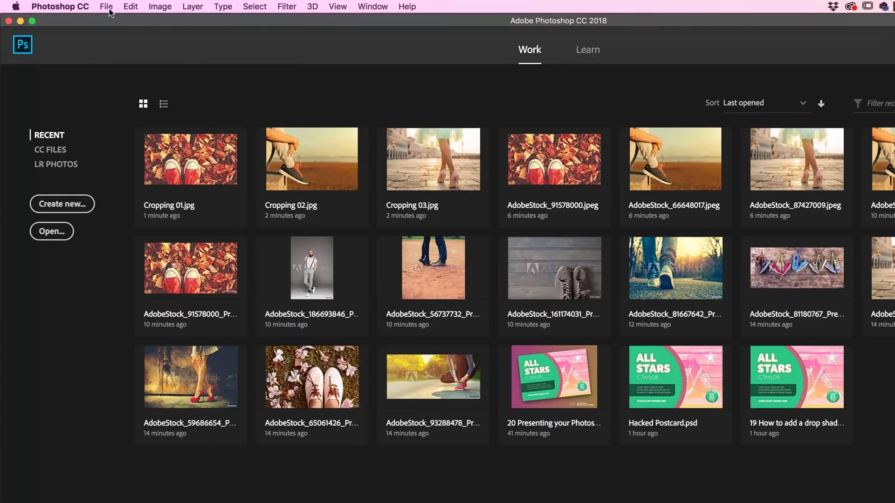
- Open Cropping 01.jpg from the Exercise Files > 04 Cropping folder
click(85, 5)
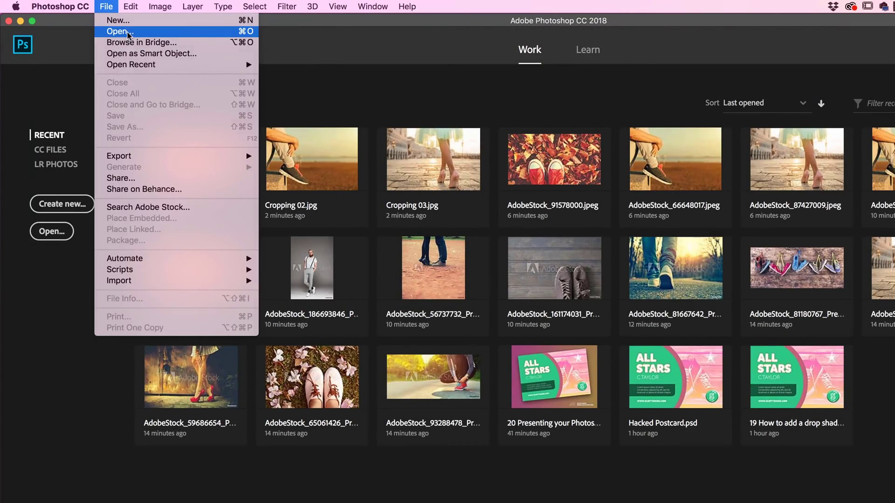
click(119, 31)
click(520, 136)
click(520, 148)
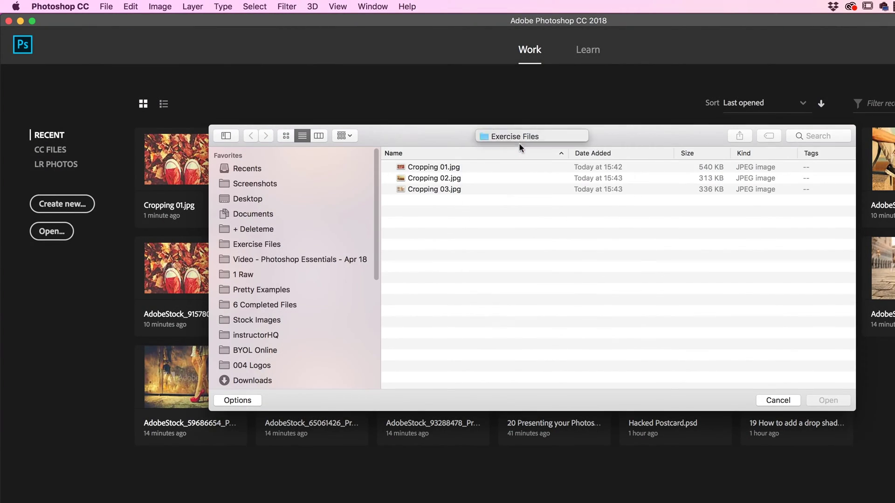
click(417, 202)
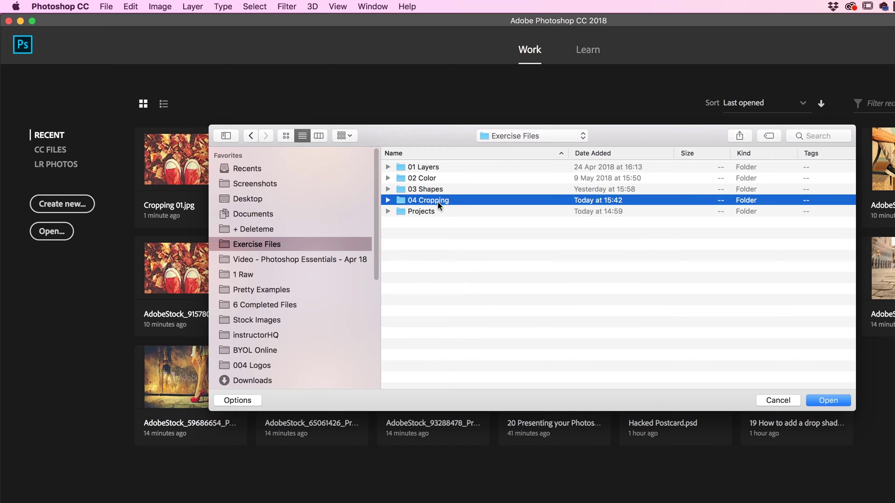
double_click(435, 201)
click(437, 168)
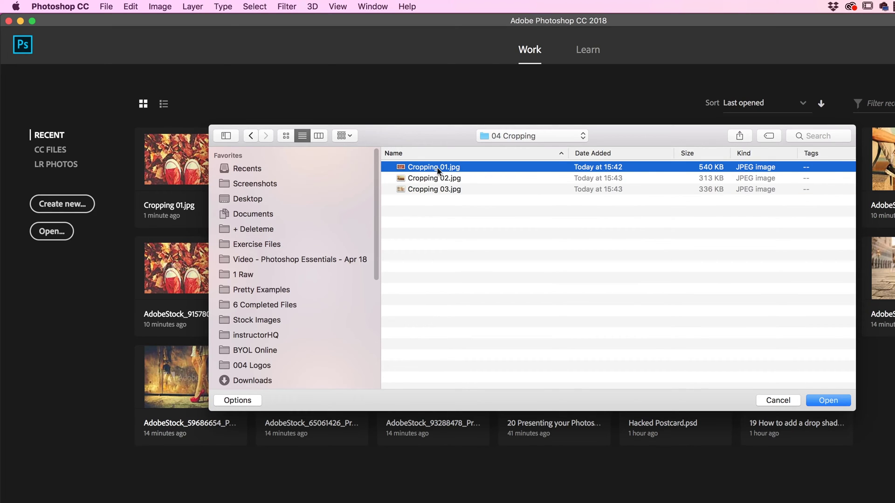
click(829, 402)
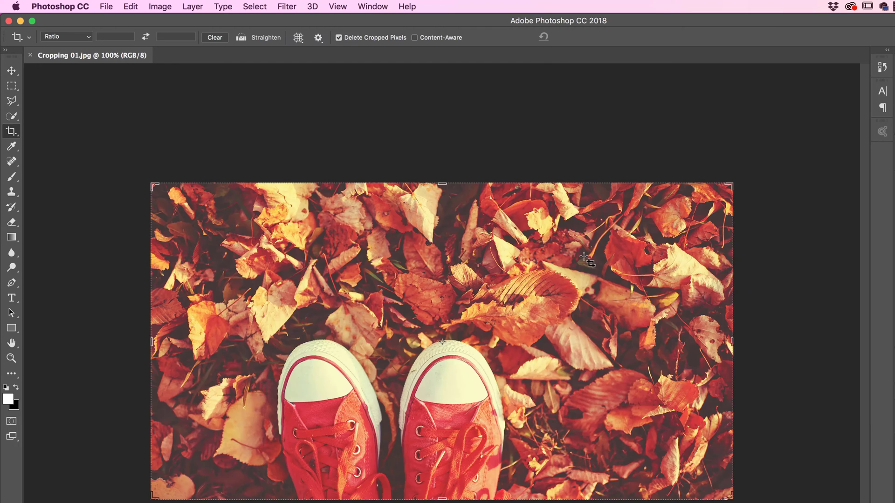
click(11, 71)
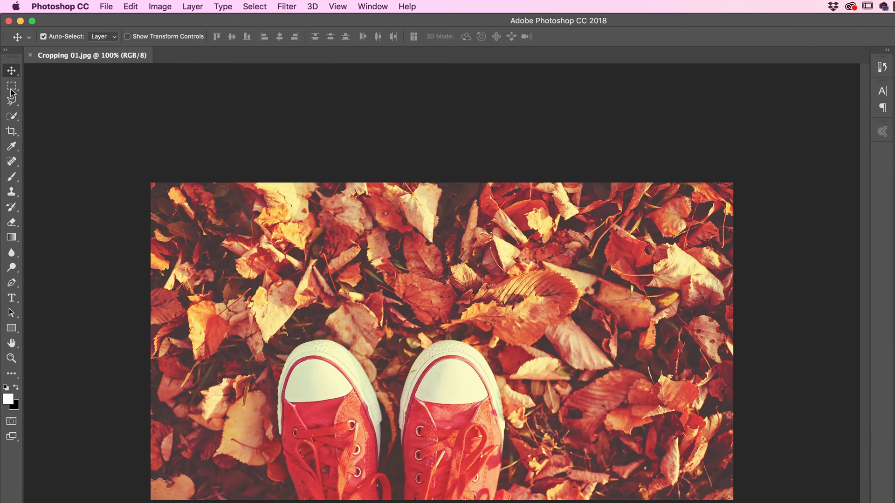
click(10, 134)
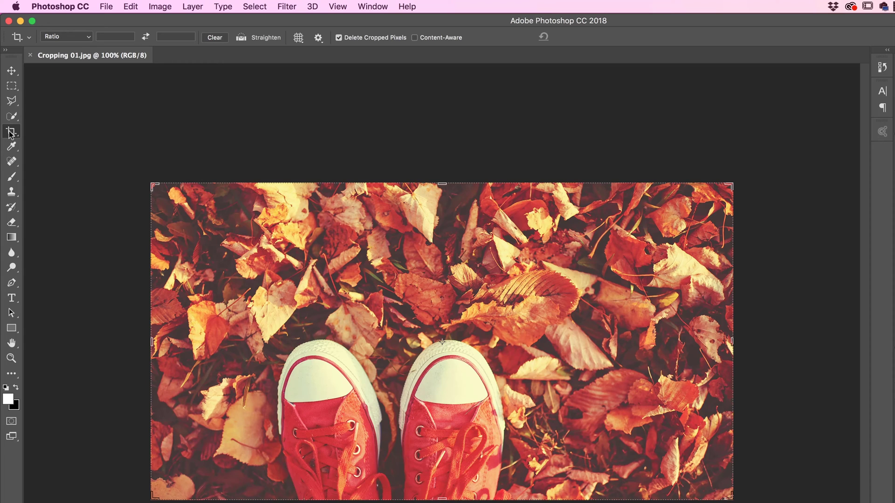
click(11, 71)
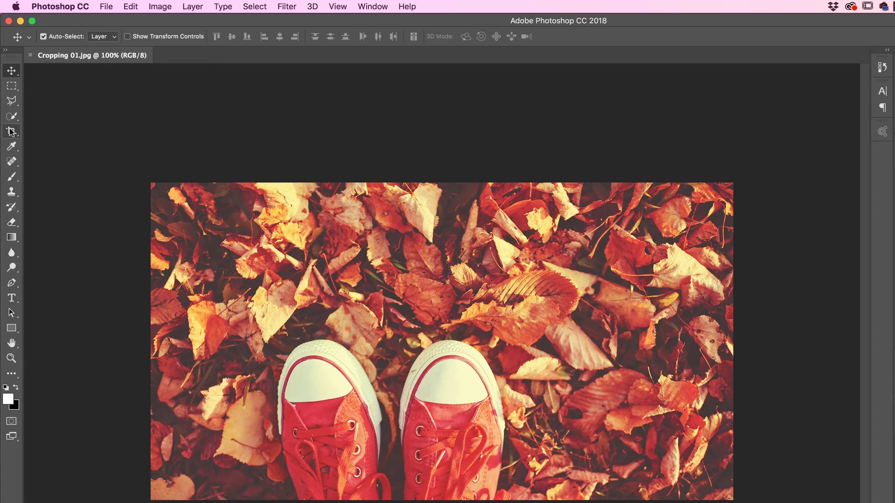
click(11, 132)
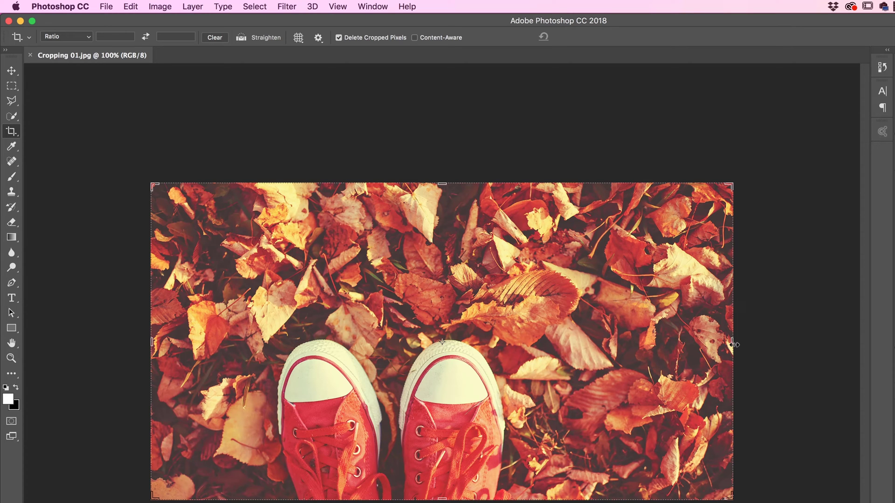
drag(735, 344, 685, 354)
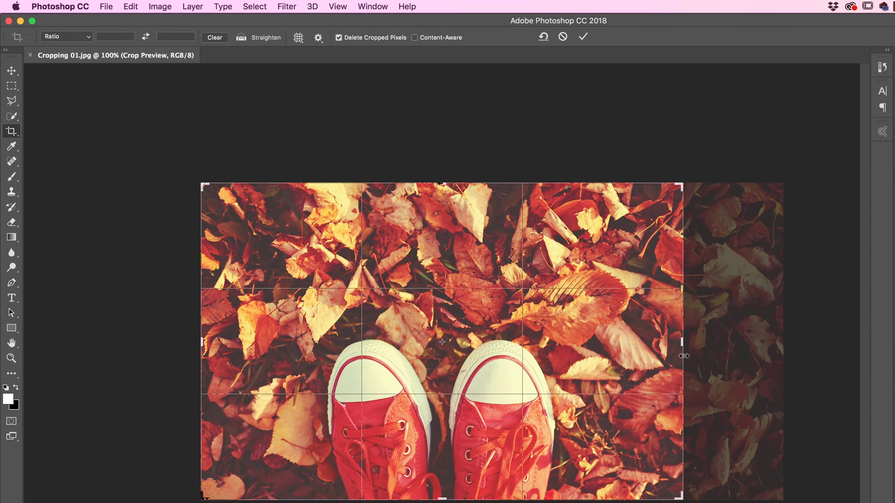
key(Return)
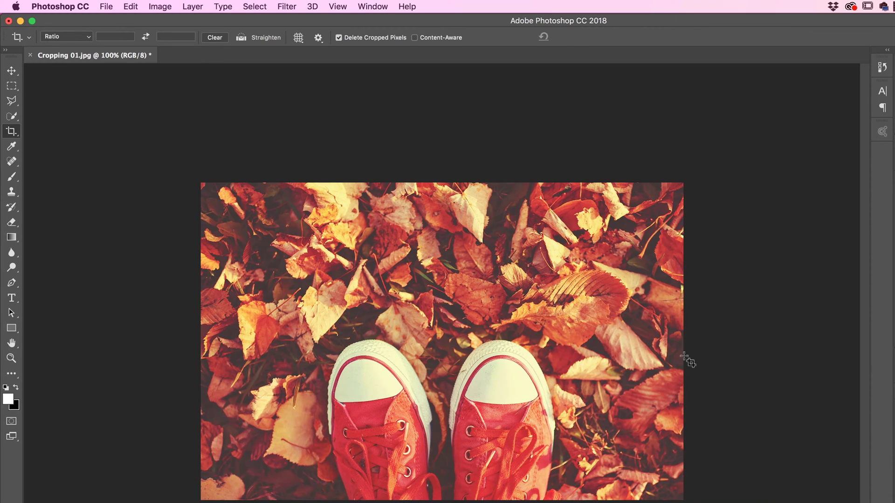
click(130, 7)
click(149, 41)
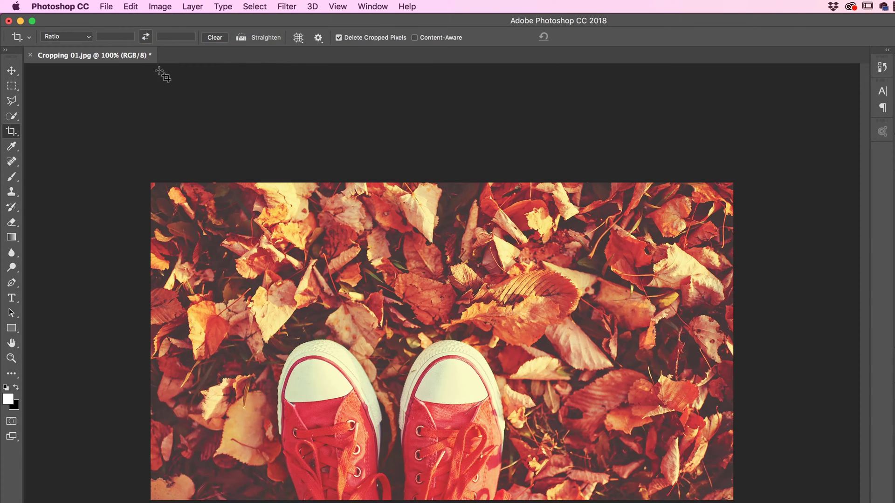
- Crop the right edge and top-right corner inward, leaving about 14.59 × 7.96 cm
click(19, 135)
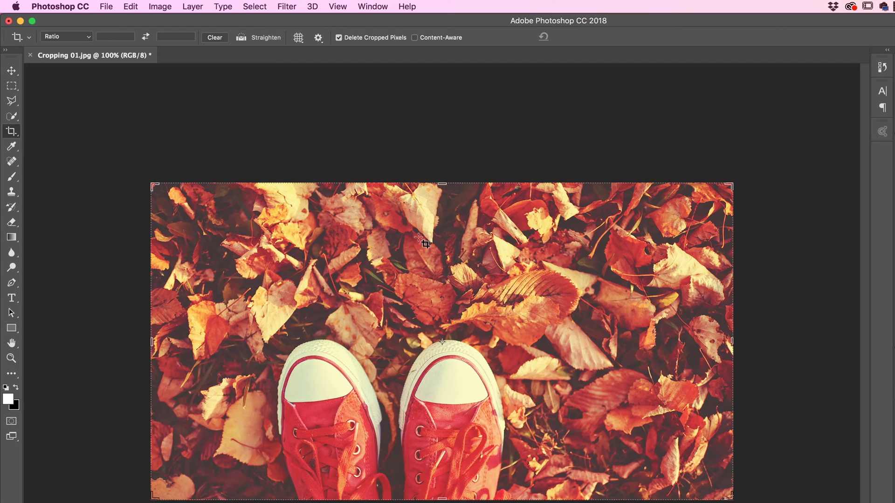
drag(731, 337, 734, 207)
drag(731, 182, 693, 209)
key(Return)
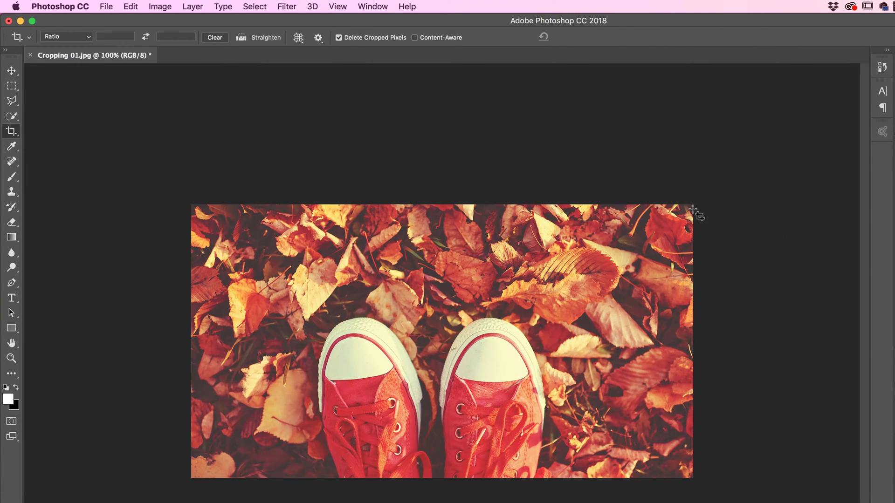
- Step backward to undo the crop and show the crop box on the full image
click(129, 6)
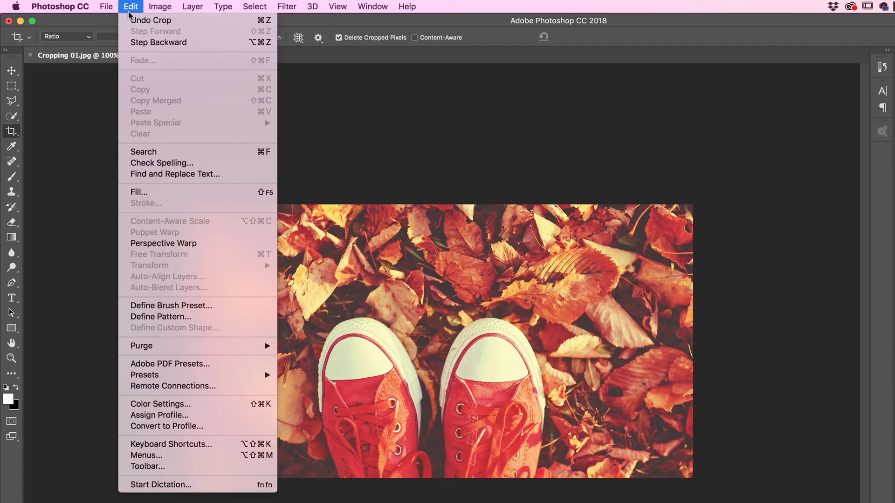
click(139, 44)
click(12, 131)
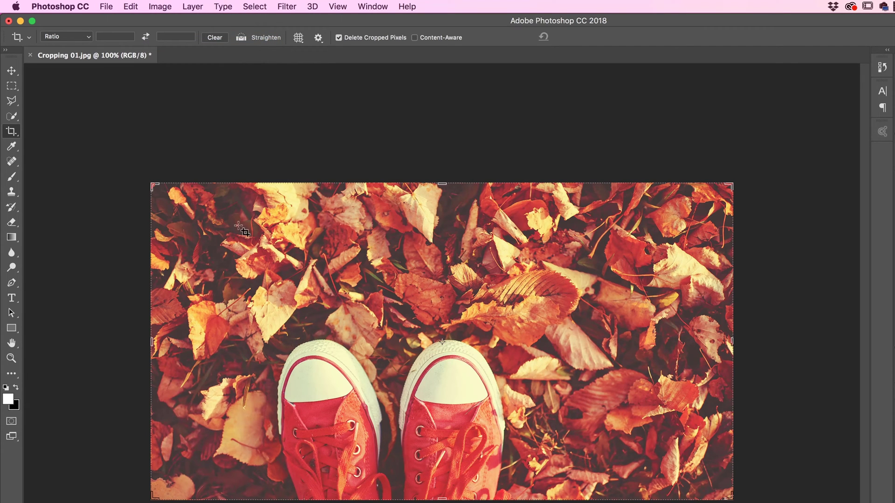
- Tighten the crop from three sides and shift the photo to centre the red sneakers
drag(732, 186, 674, 222)
drag(192, 482, 226, 445)
drag(658, 357, 613, 357)
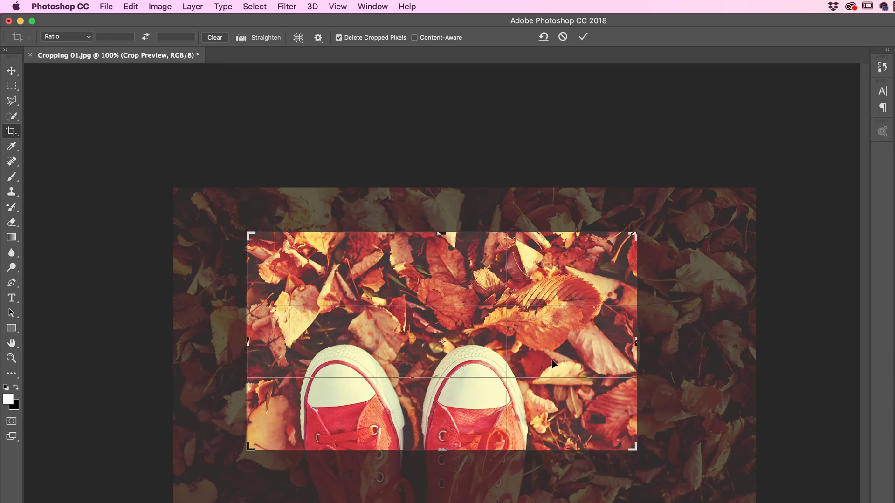
drag(566, 302, 647, 281)
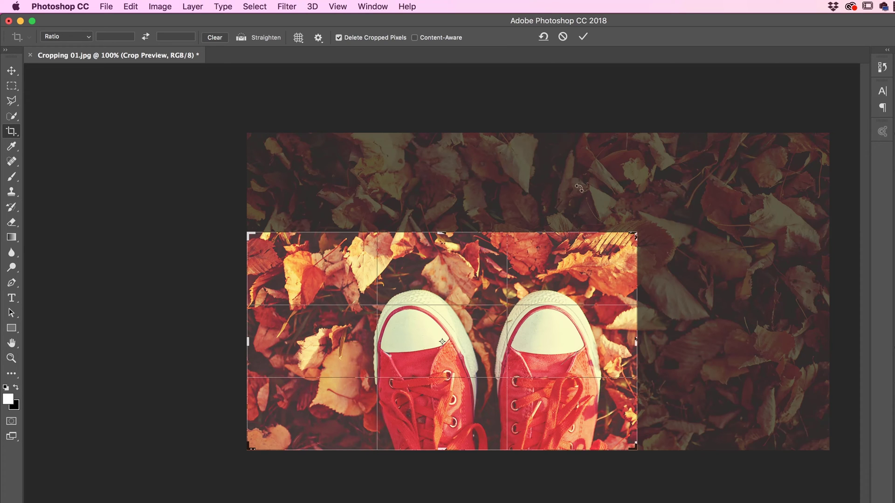
- Tilt the photo about 4° counter-clockwise and move it behind the crop, then commit
drag(654, 218, 631, 235)
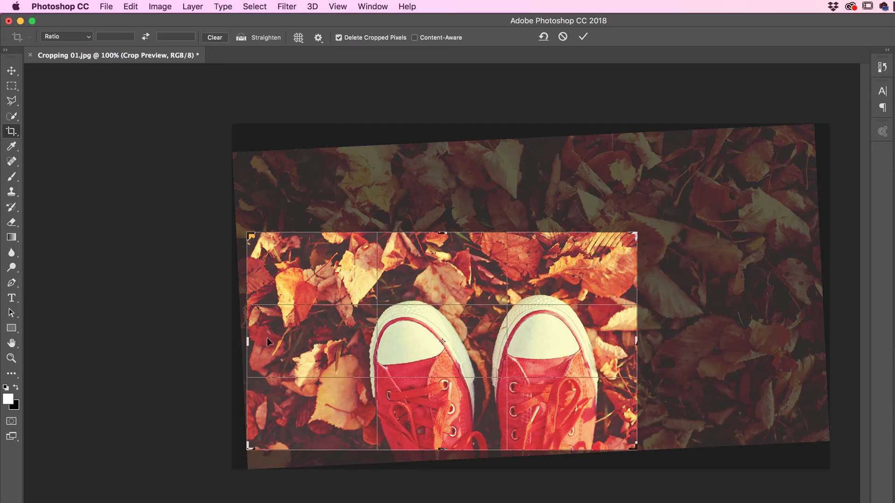
drag(702, 219, 707, 209)
drag(702, 298, 700, 273)
drag(573, 356, 510, 404)
drag(620, 369, 675, 361)
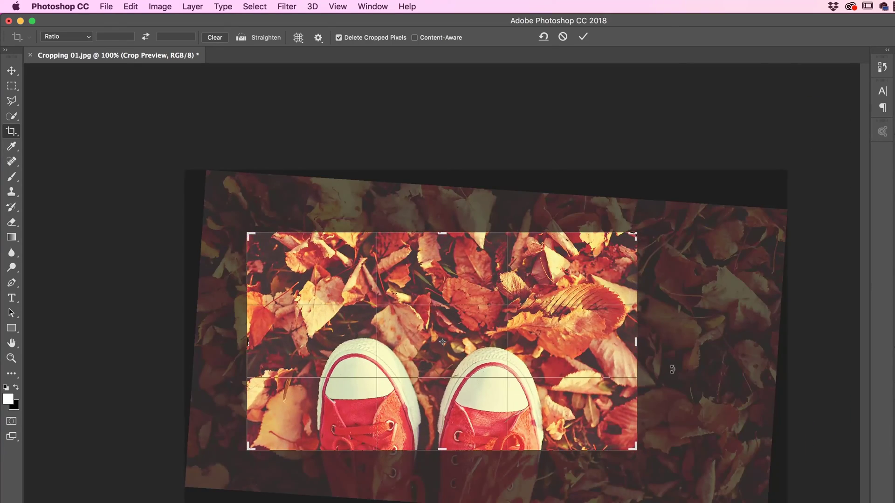
key(Return)
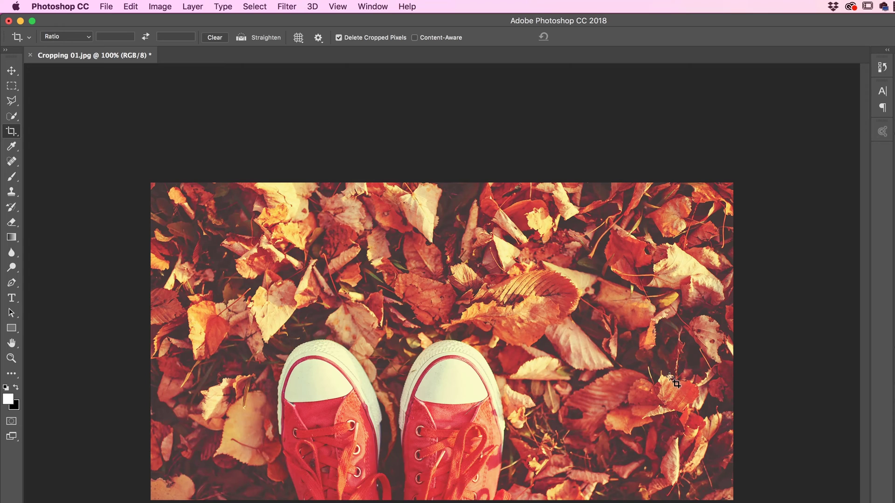
- Undo, then recrop from the top-right corner with Delete Cropped Pixels on, giving 13.12 × 7.56 cm
key(super+z)
click(13, 133)
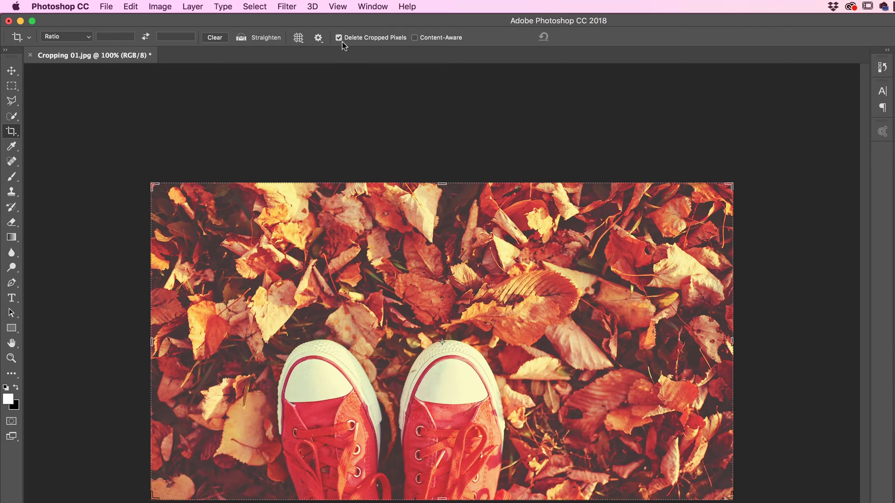
drag(730, 187, 665, 220)
key(Return)
- Convert Background into Layer 0 and move it, revealing empty edges
click(11, 70)
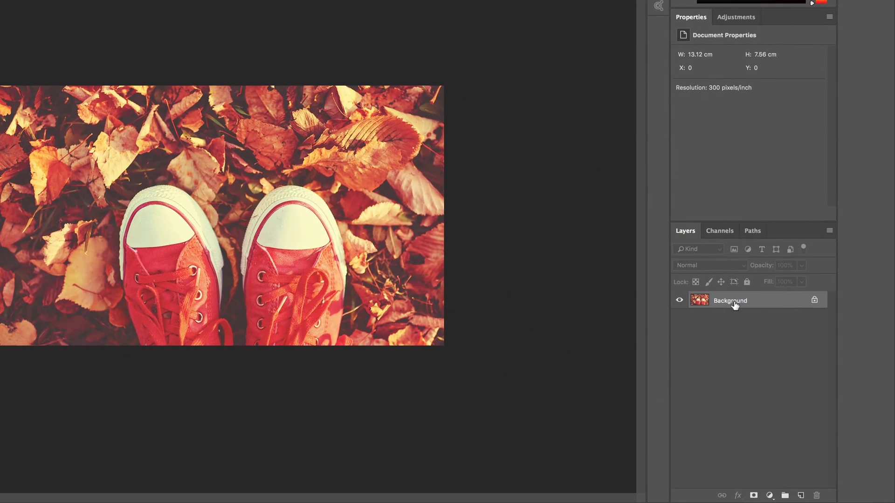
double_click(894, 428)
key(Return)
mouse_move(265, 209)
mouse_down()
mouse_move(291, 160)
mouse_move(182, 205)
mouse_move(205, 240)
mouse_move(240, 209)
mouse_move(266, 205)
mouse_up()
drag(362, 155, 331, 178)
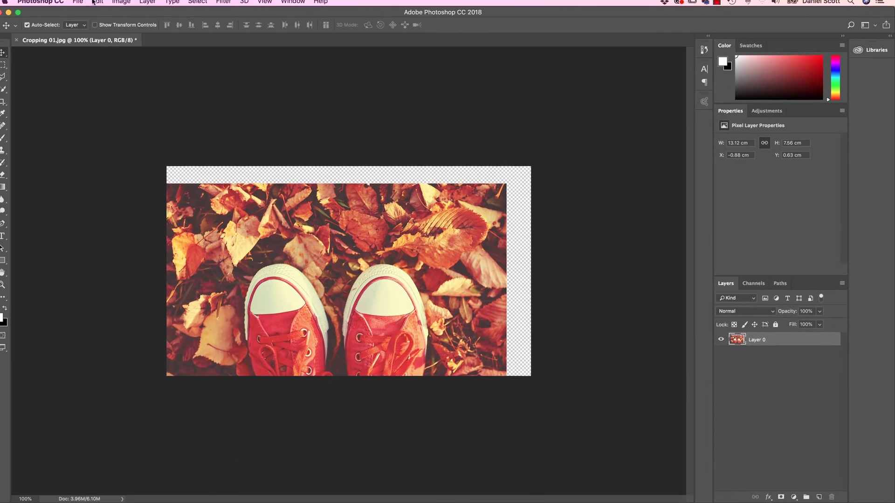
- Step backward twice to restore the uncropped 16.93 × 9.24 cm image with its Background layer
click(104, 5)
click(115, 34)
key(alt+super+z)
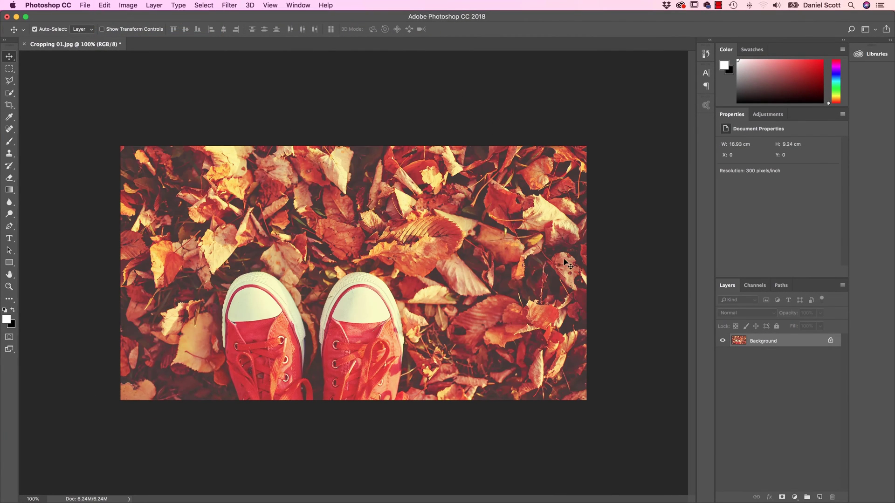
- Crop from the top-right corner keeping cropped pixels, then slide Layer 0 left and down
click(9, 106)
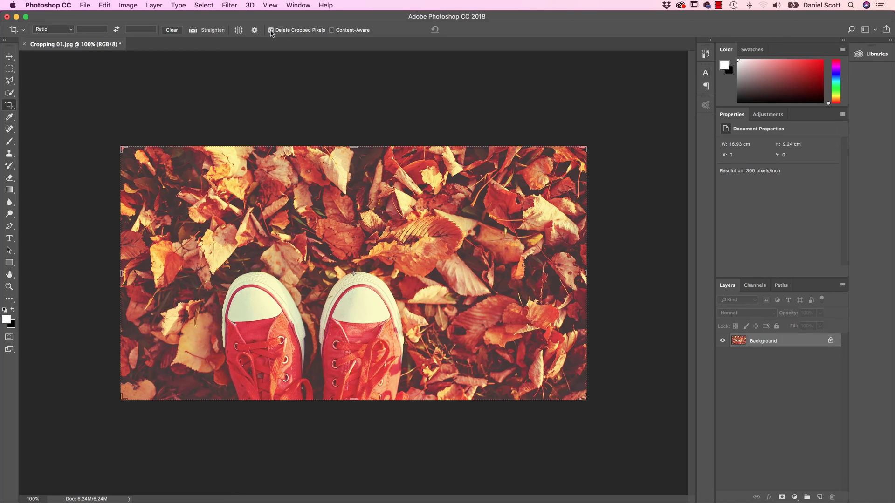
drag(587, 148, 549, 172)
key(Return)
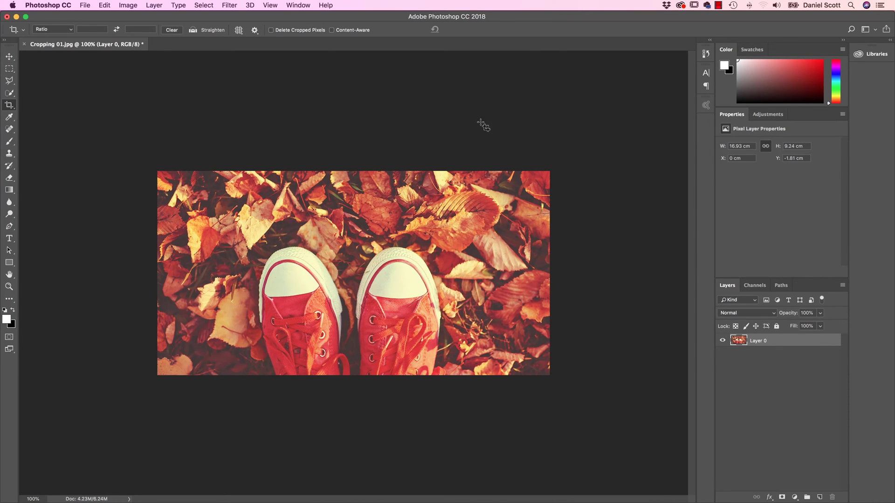
click(9, 56)
drag(376, 273, 326, 309)
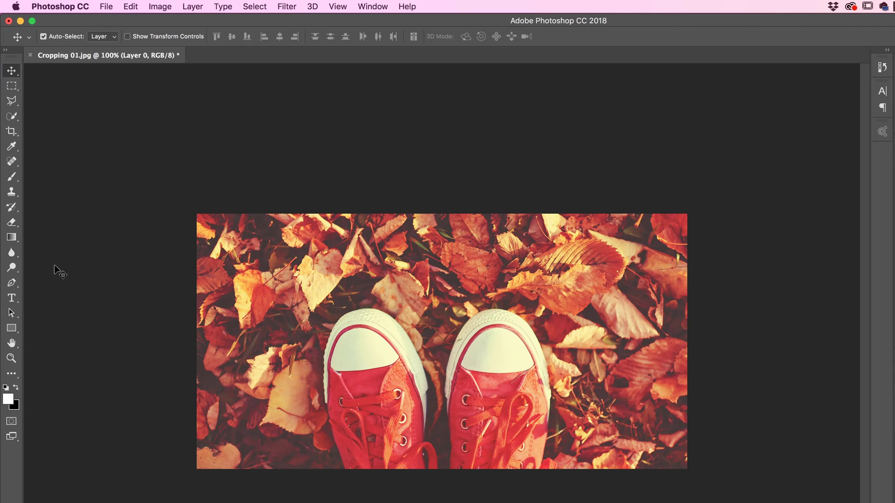
- Slide Layer 0 about 1.03 cm left and 0.73 cm down with the Move tool
click(12, 131)
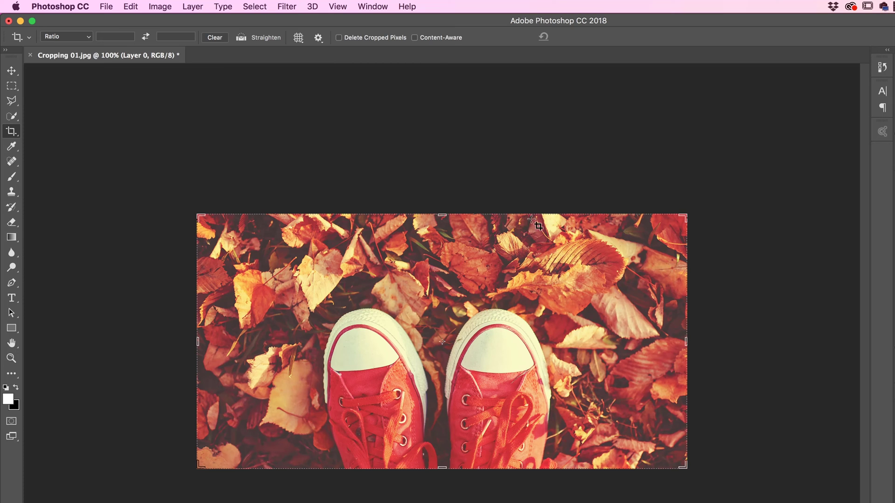
click(11, 71)
drag(507, 289, 468, 315)
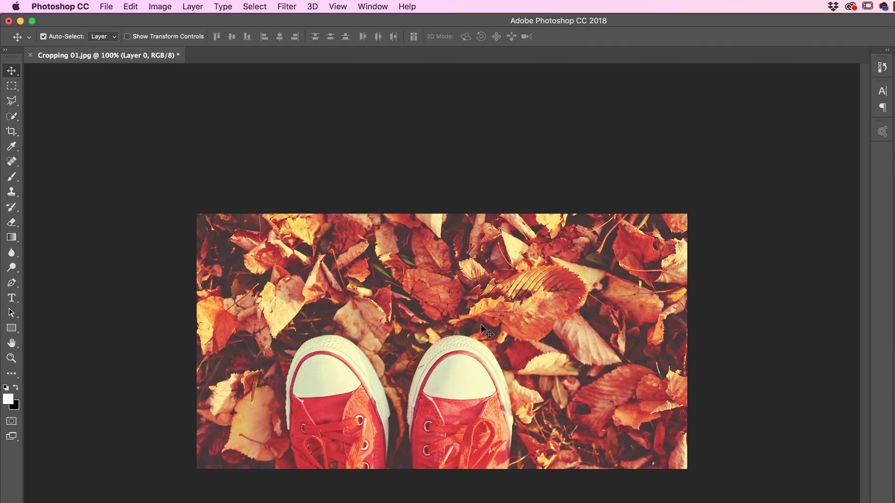